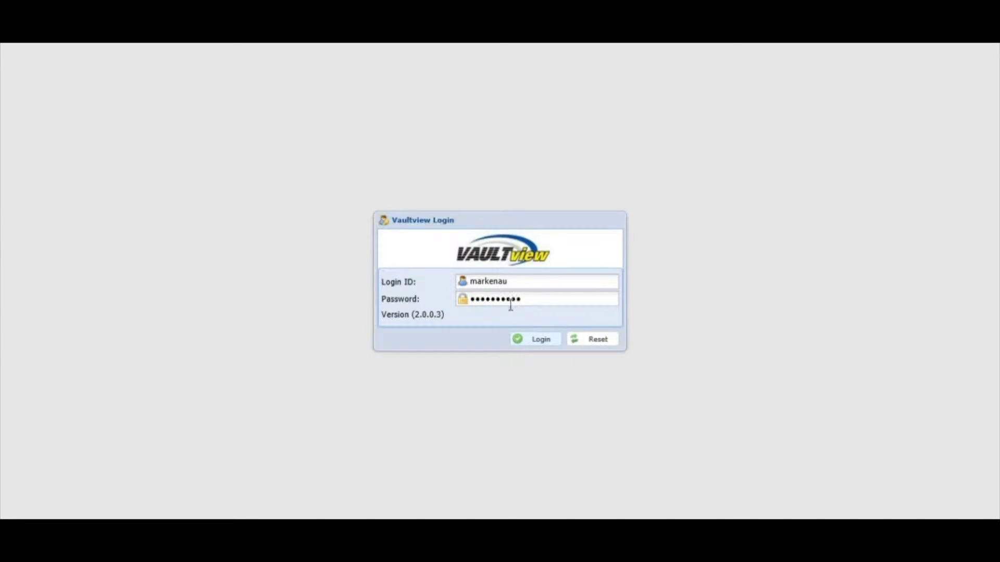
Sign in to Vaultview with the entered Login ID and password.
{"action": "left_click", "coordinate": [519, 341]}
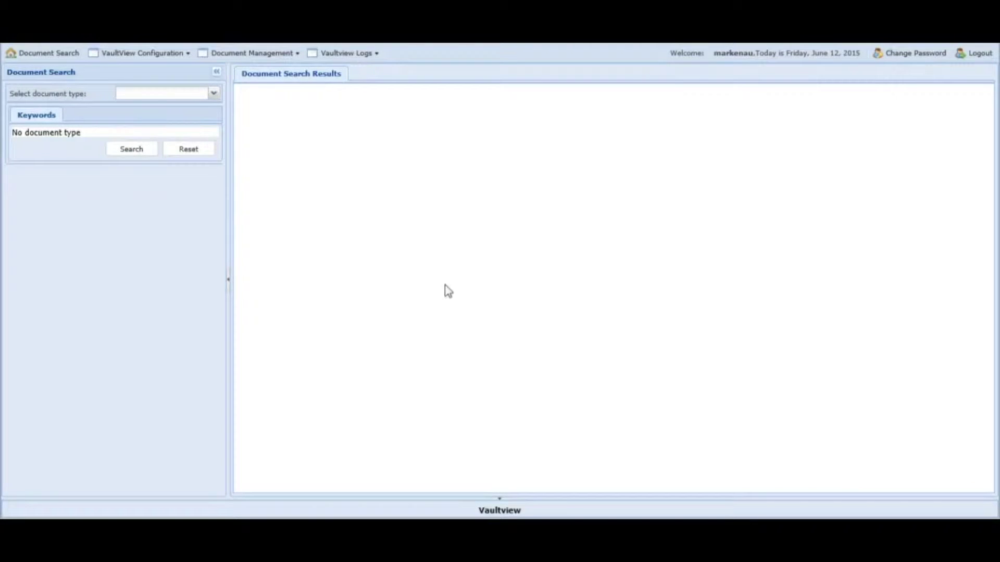
Search the HR document type by the employee's name, listing 8 matching documents.
{"action": "left_click", "coordinate": [214, 96]}
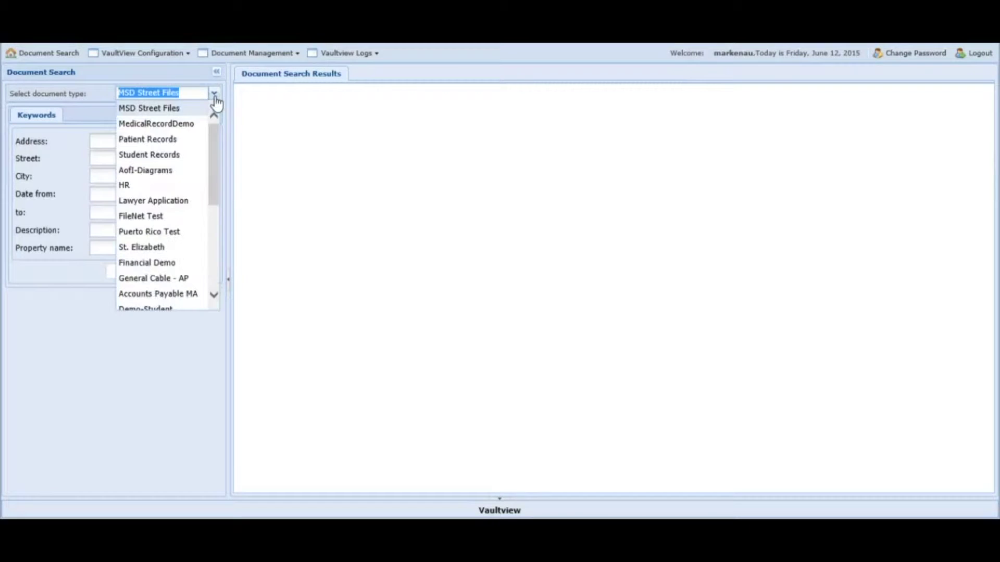
{"action": "left_click", "coordinate": [175, 187]}
{"action": "left_click", "coordinate": [133, 135]}
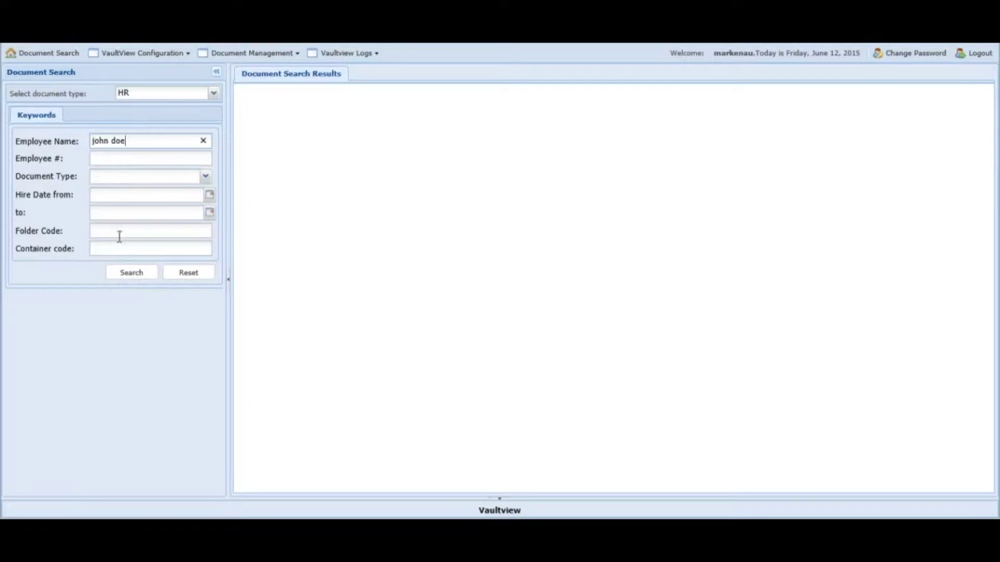
{"action": "left_click", "coordinate": [130, 279]}
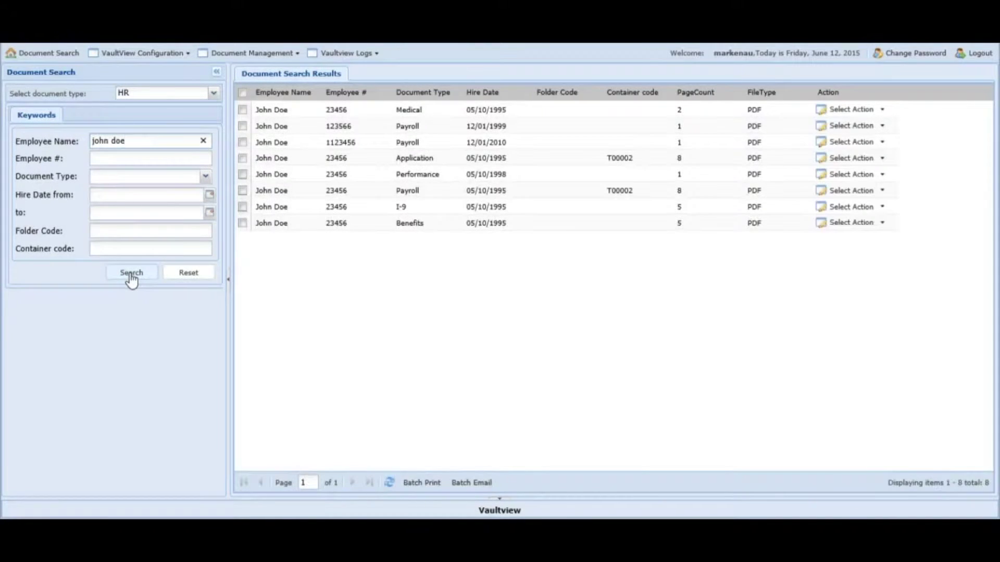
Open the Payroll W-4 document, step to the next page and back to the first.
{"action": "double_click", "coordinate": [290, 196]}
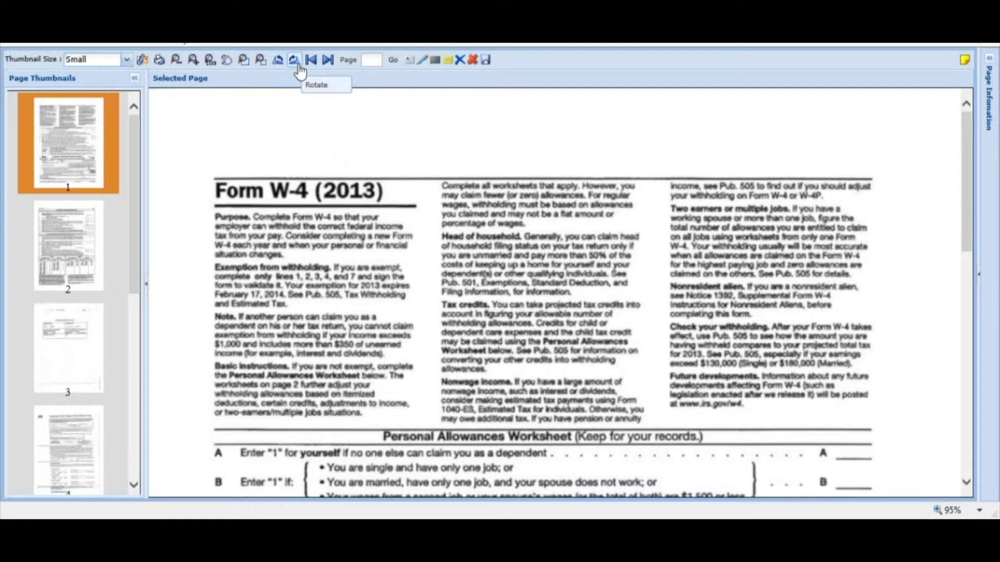
{"action": "left_click", "coordinate": [326, 63]}
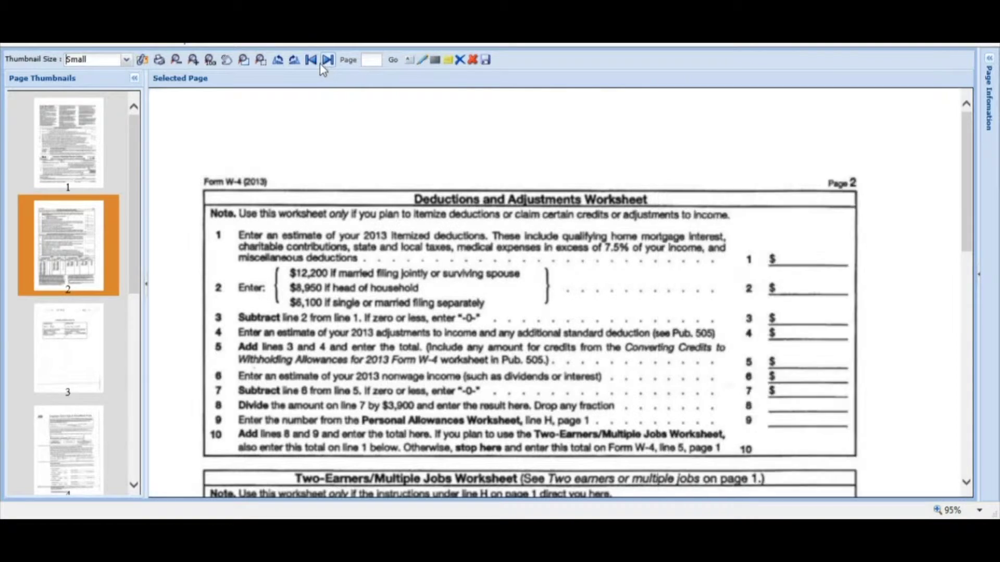
{"action": "left_click", "coordinate": [313, 61]}
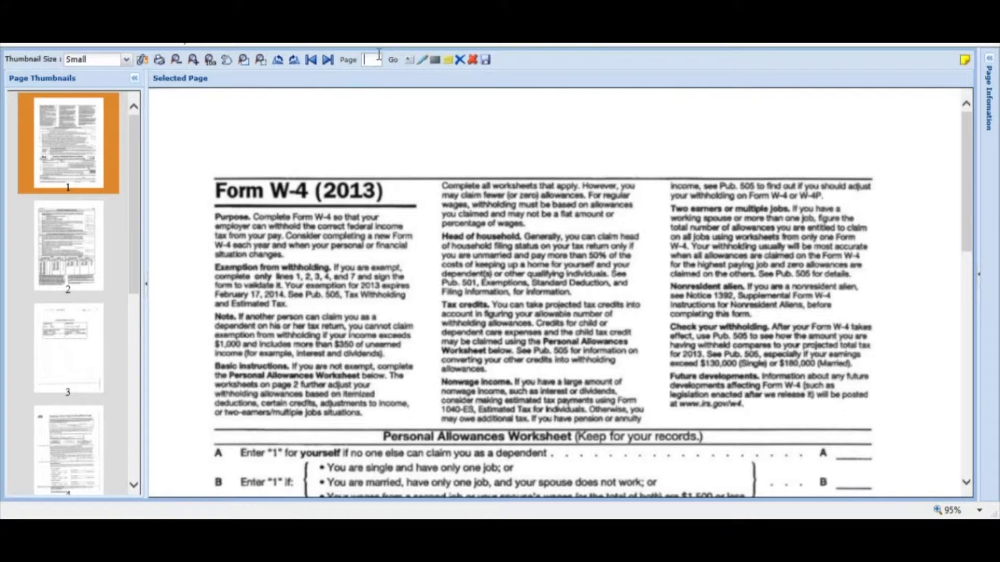
Jump to page 4, return to page 1, and add a text annotation above the form title.
{"action": "type", "text": "4"}
{"action": "left_click", "coordinate": [393, 60]}
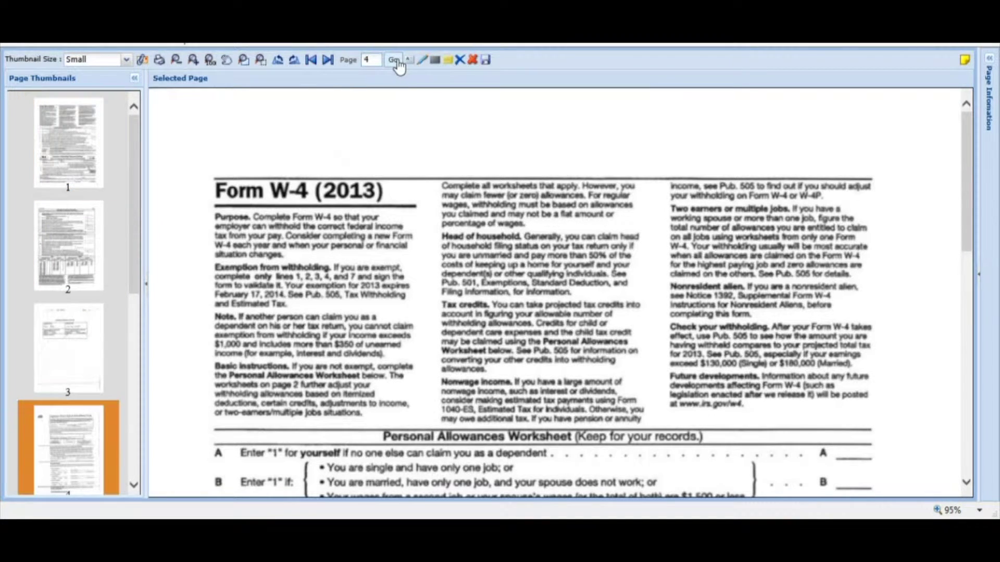
{"action": "left_click", "coordinate": [92, 133]}
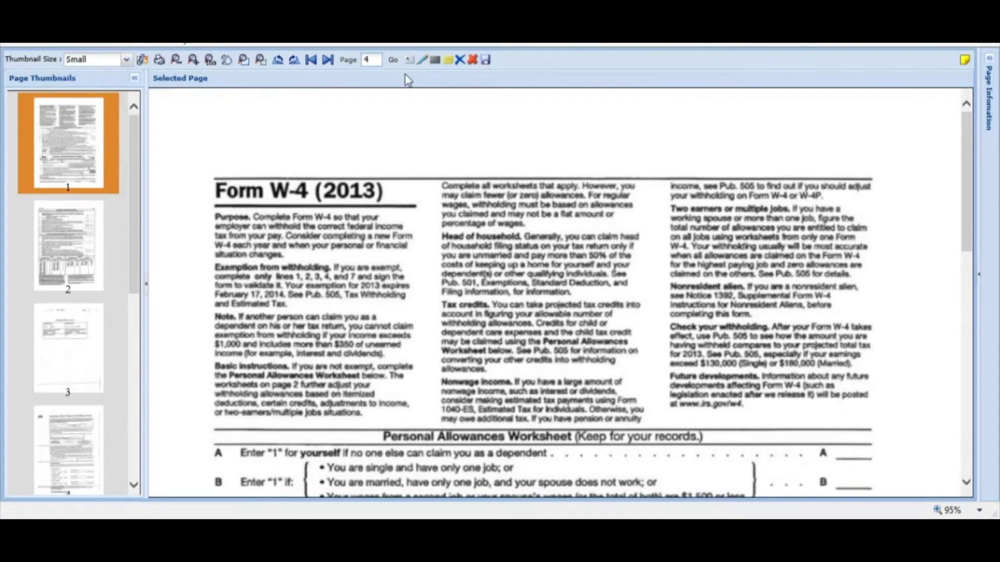
{"action": "mouse_move", "coordinate": [316, 111]}
{"action": "left_mouse_down"}
{"action": "mouse_move", "coordinate": [432, 150]}
{"action": "mouse_move", "coordinate": [524, 161]}
{"action": "left_mouse_up"}
Change the annotation text to 'Vaultview' and move the label further left.
{"action": "double_click", "coordinate": [339, 128]}
{"action": "key", "text": "ctrl+a"}
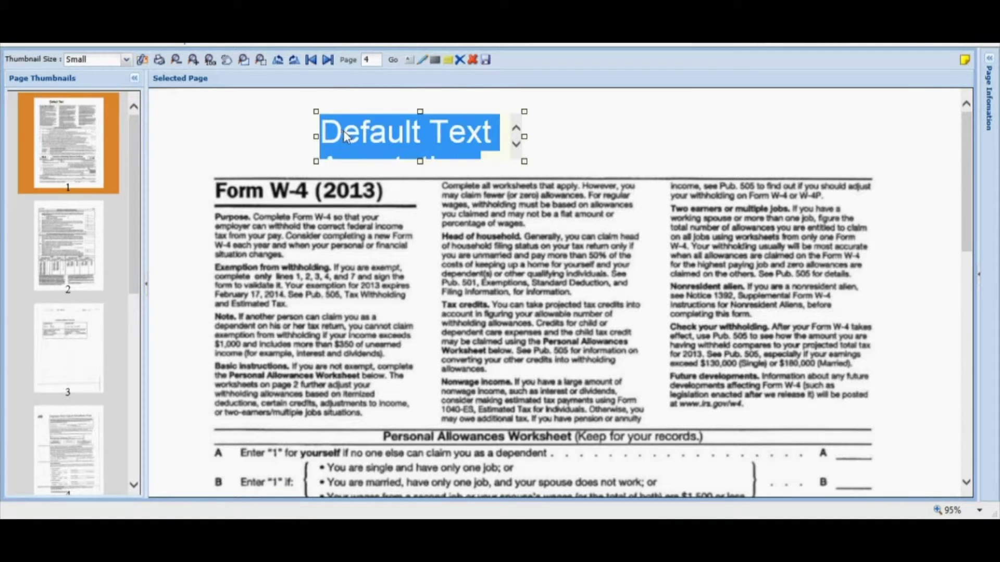
{"action": "key", "text": "BackSpace"}
{"action": "type", "text": "Vaul"}
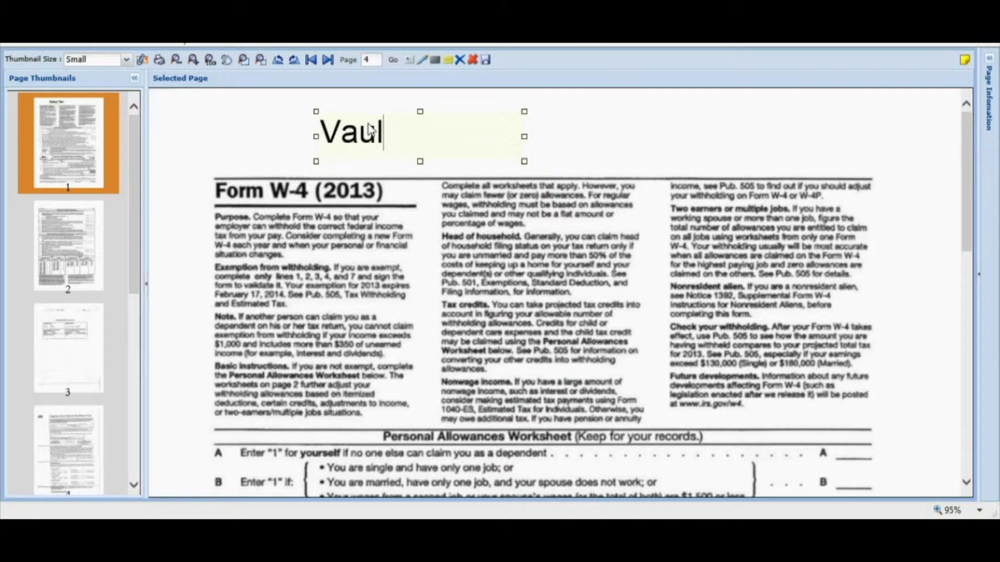
{"action": "type", "text": "tview"}
{"action": "mouse_move", "coordinate": [349, 144]}
{"action": "left_mouse_down"}
{"action": "mouse_move", "coordinate": [282, 140]}
{"action": "mouse_move", "coordinate": [319, 137]}
{"action": "left_mouse_up"}
Circle the Form W-4 title in ink, redact the middle column top, and highlight the Exemption paragraphs.
{"action": "left_click", "coordinate": [423, 61]}
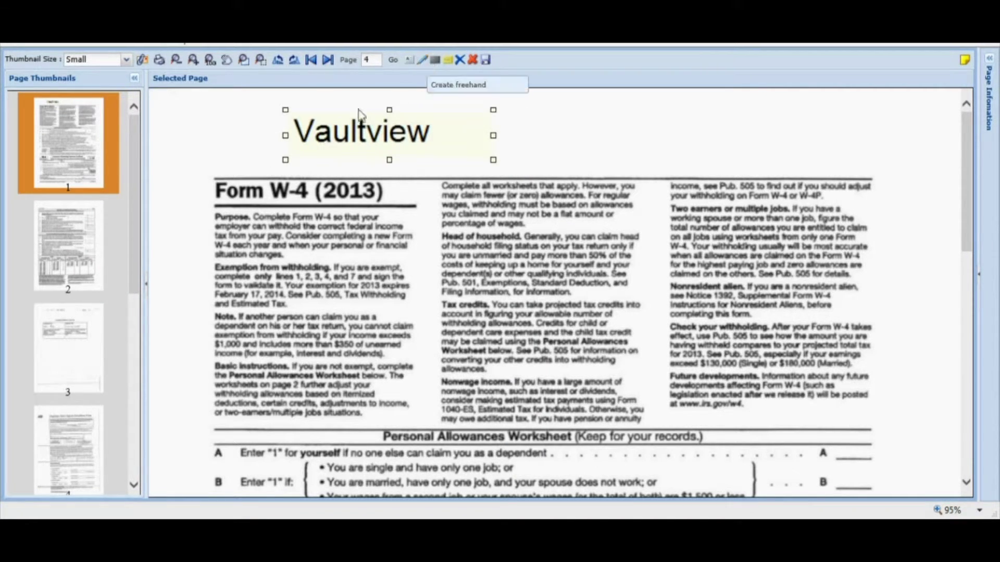
{"action": "mouse_move", "coordinate": [254, 160]}
{"action": "left_mouse_down"}
{"action": "mouse_move", "coordinate": [200, 178]}
{"action": "mouse_move", "coordinate": [413, 196]}
{"action": "mouse_move", "coordinate": [259, 155]}
{"action": "left_mouse_up"}
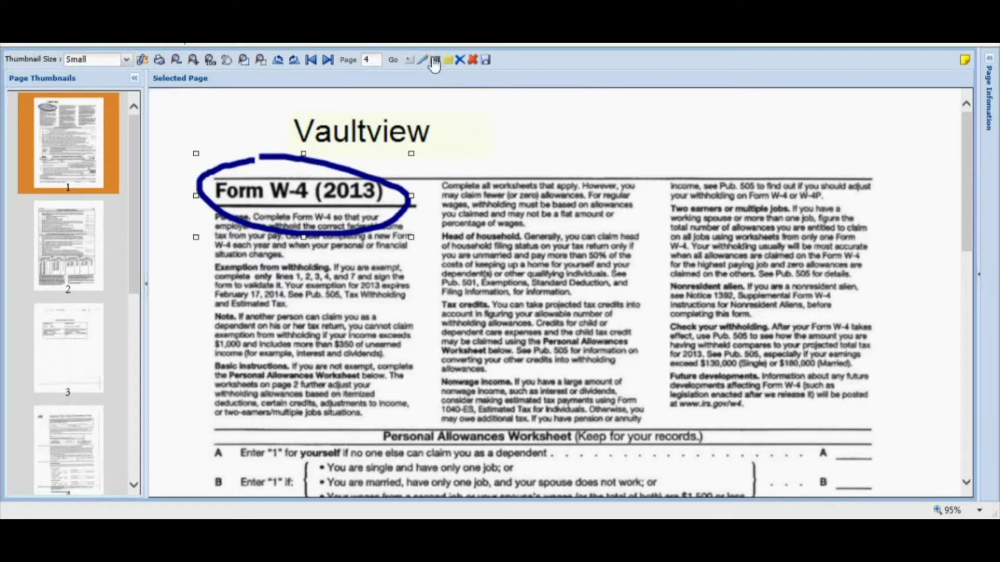
{"action": "left_click_drag", "start_coordinate": [437, 186], "coordinate": [642, 265]}
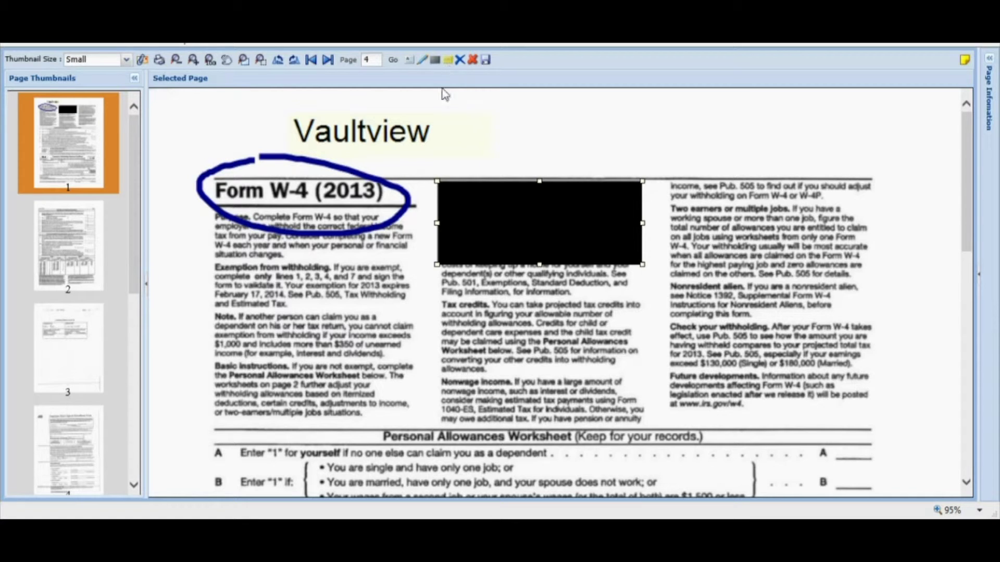
{"action": "left_click_drag", "start_coordinate": [210, 271], "coordinate": [415, 335]}
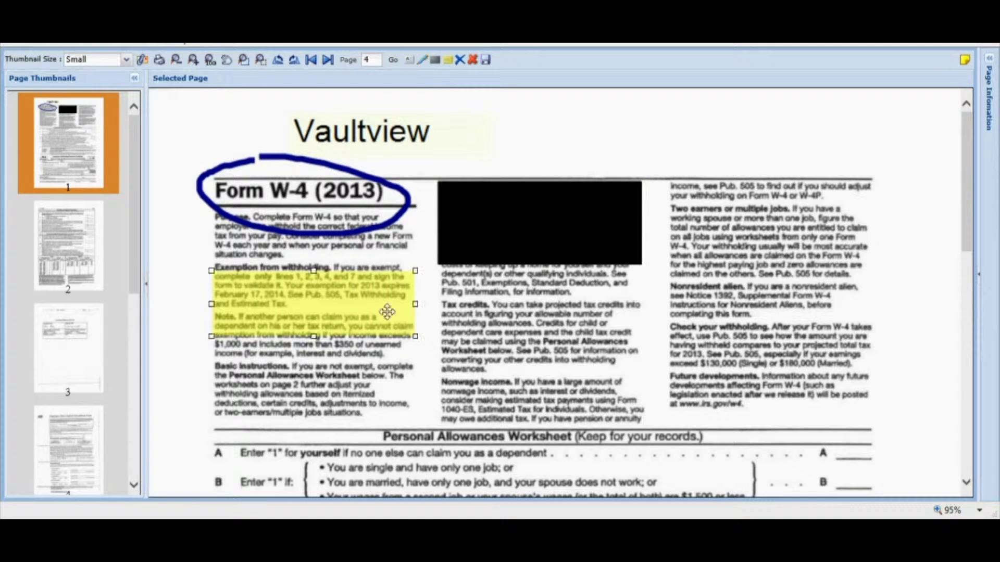
Save the annotations, confirm the message, then delete all annotations from the page.
{"action": "left_click", "coordinate": [485, 61]}
{"action": "left_click", "coordinate": [542, 319]}
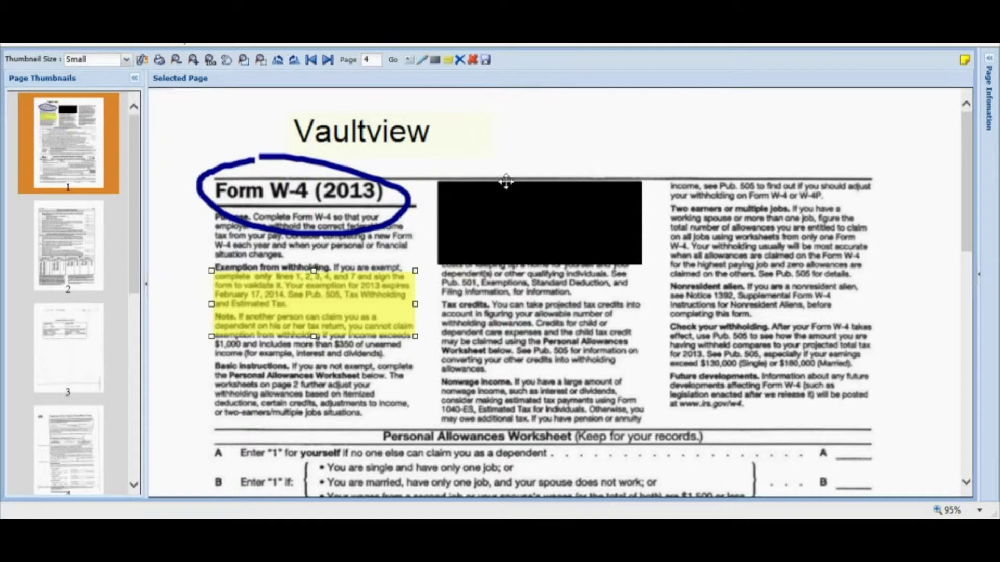
{"action": "left_click", "coordinate": [473, 62]}
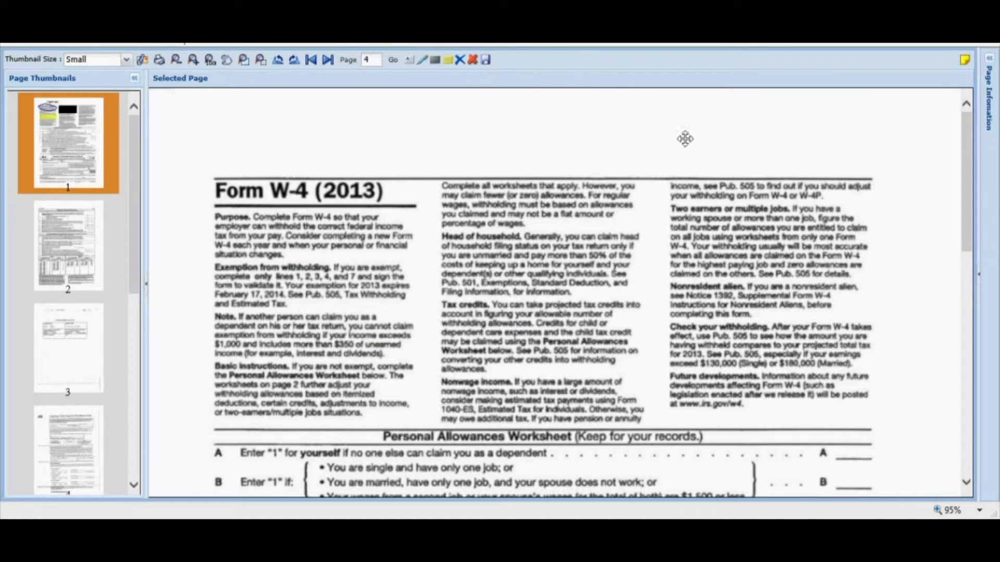
Review the Page Information panel's Info and Send Mail tabs, including the Send To recipient list.
{"action": "left_click", "coordinate": [989, 58]}
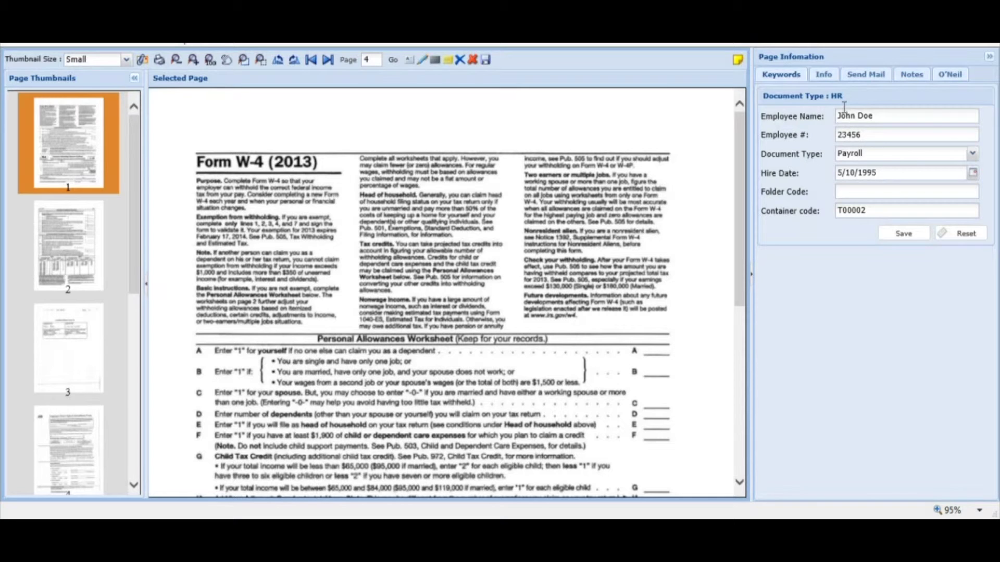
{"action": "left_click", "coordinate": [827, 78]}
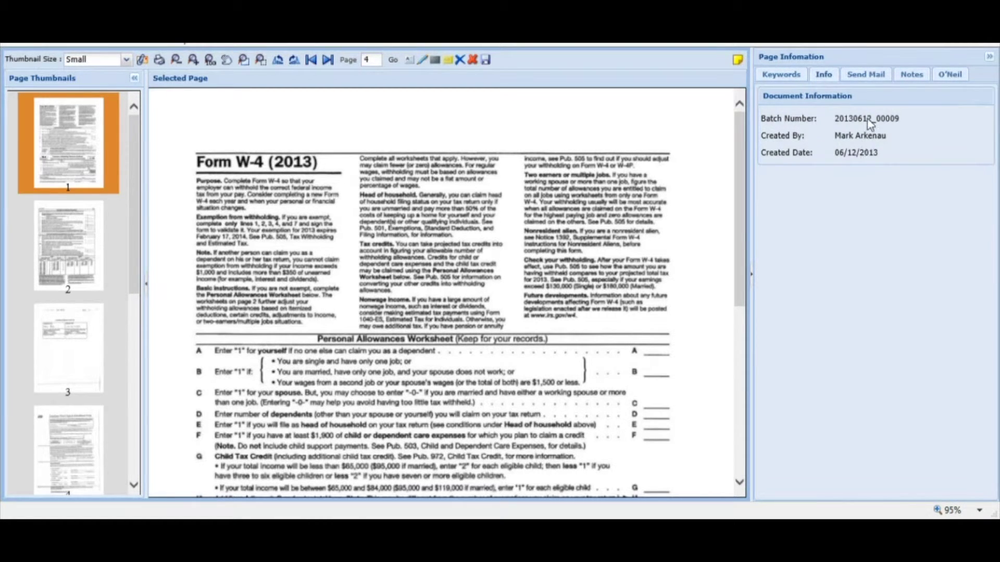
{"action": "left_click", "coordinate": [872, 83]}
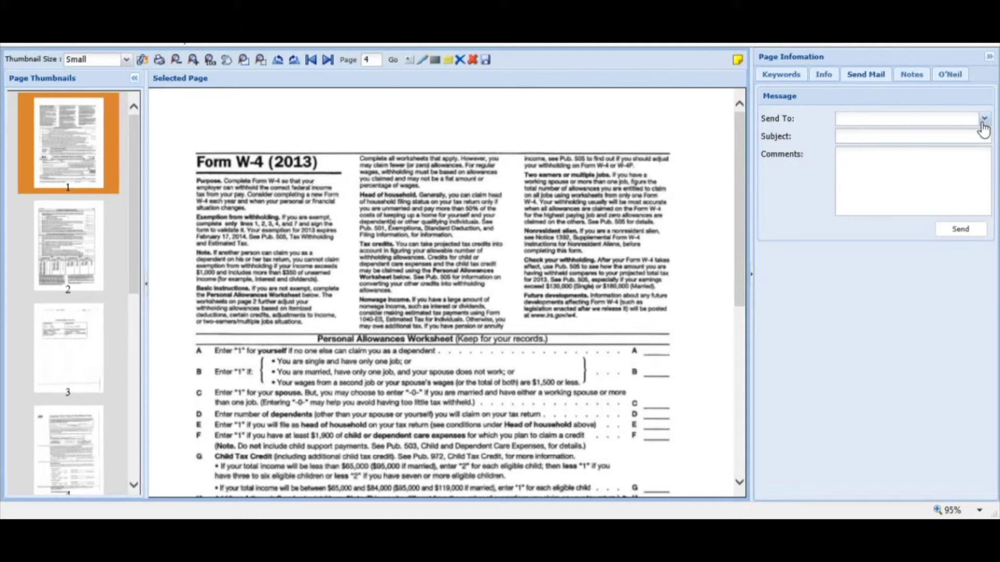
{"action": "left_click", "coordinate": [984, 120]}
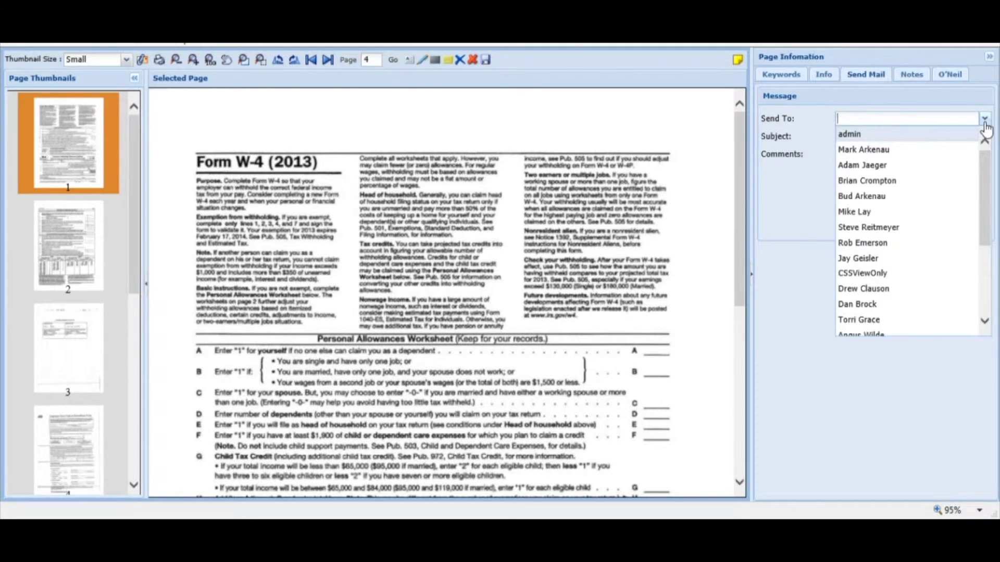
{"action": "left_click", "coordinate": [984, 121]}
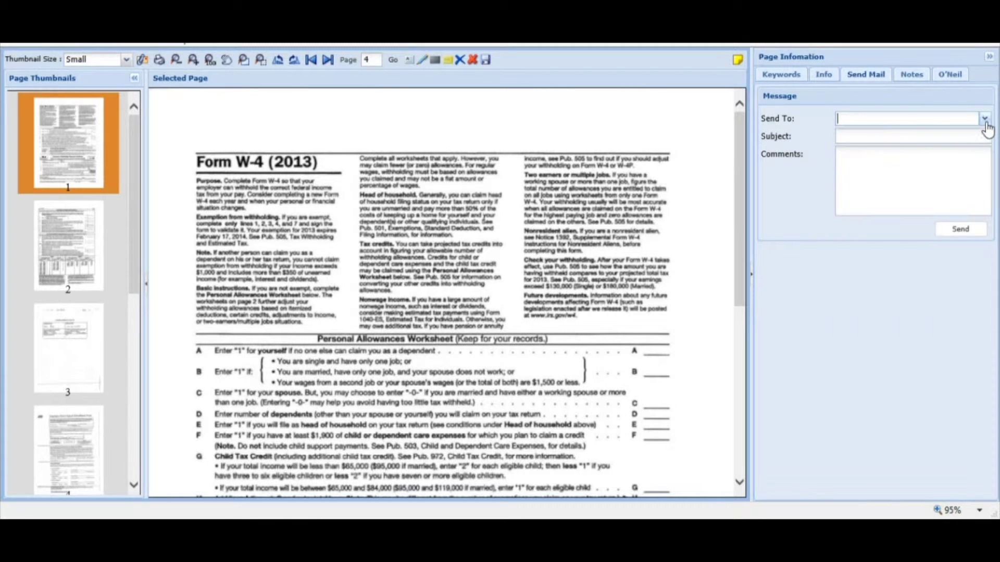
{"action": "left_click", "coordinate": [912, 76]}
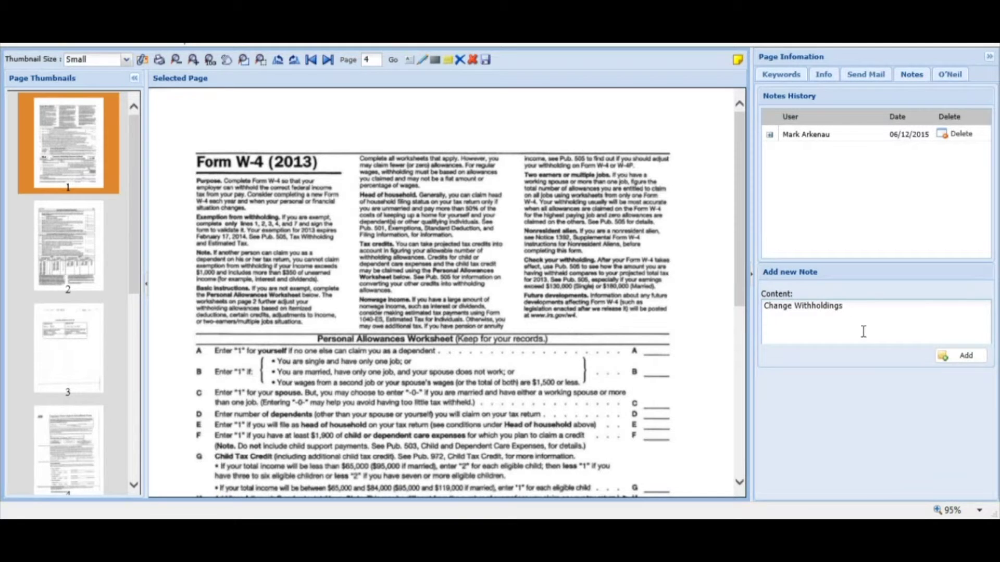
Add the 'Change Withholdings' note and expand the earlier note in Notes History.
{"action": "left_click", "coordinate": [958, 356]}
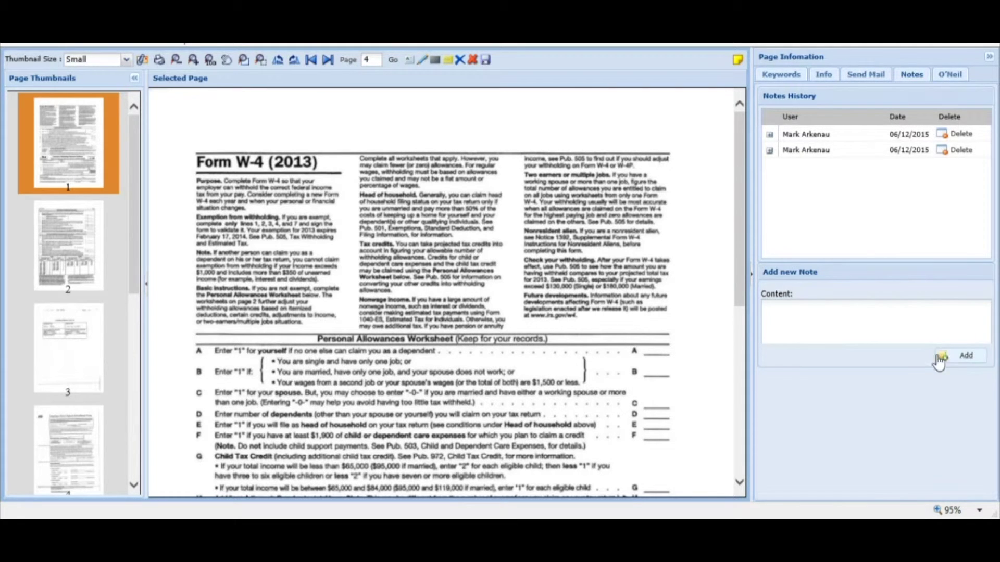
{"action": "left_click", "coordinate": [806, 141]}
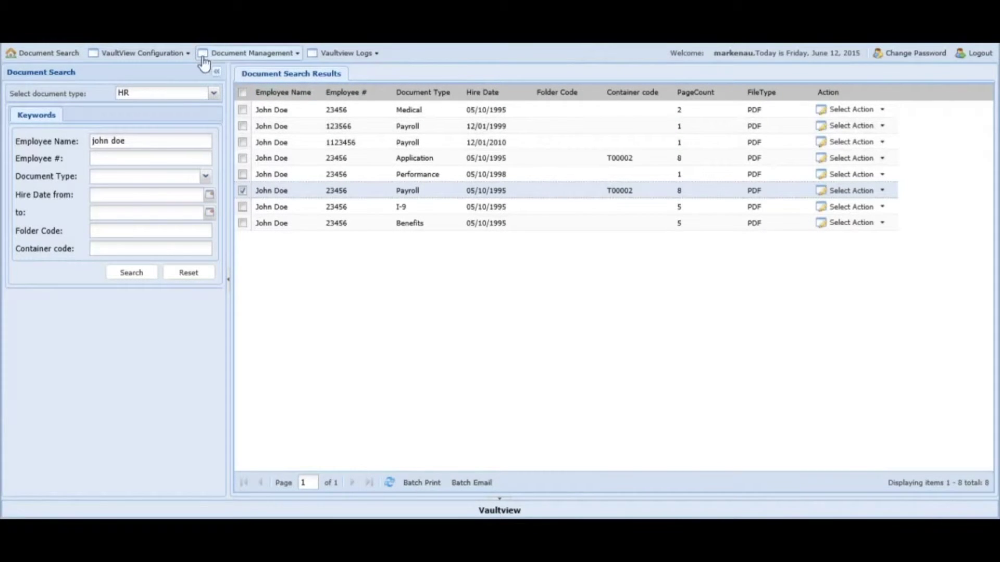
Browse the VaultView Configuration, Document Management and Vaultview Logs menus in turn.
{"action": "left_click", "coordinate": [188, 56]}
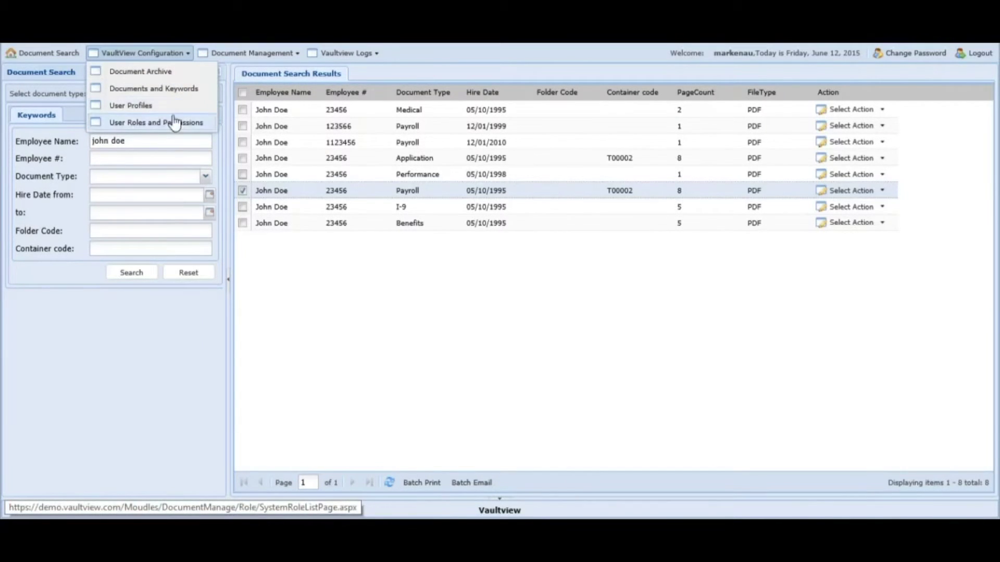
{"action": "left_click", "coordinate": [298, 53]}
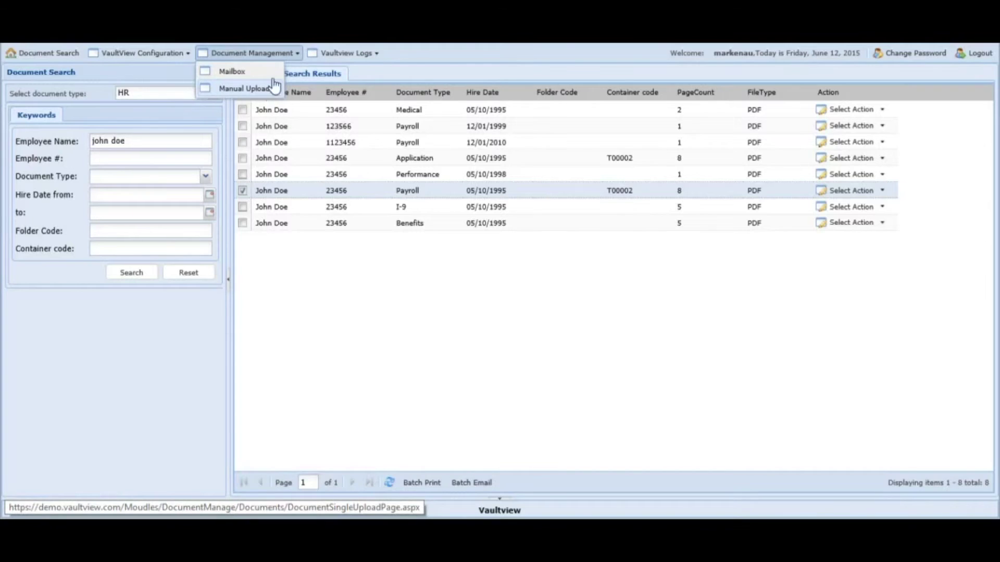
{"action": "left_click", "coordinate": [363, 54]}
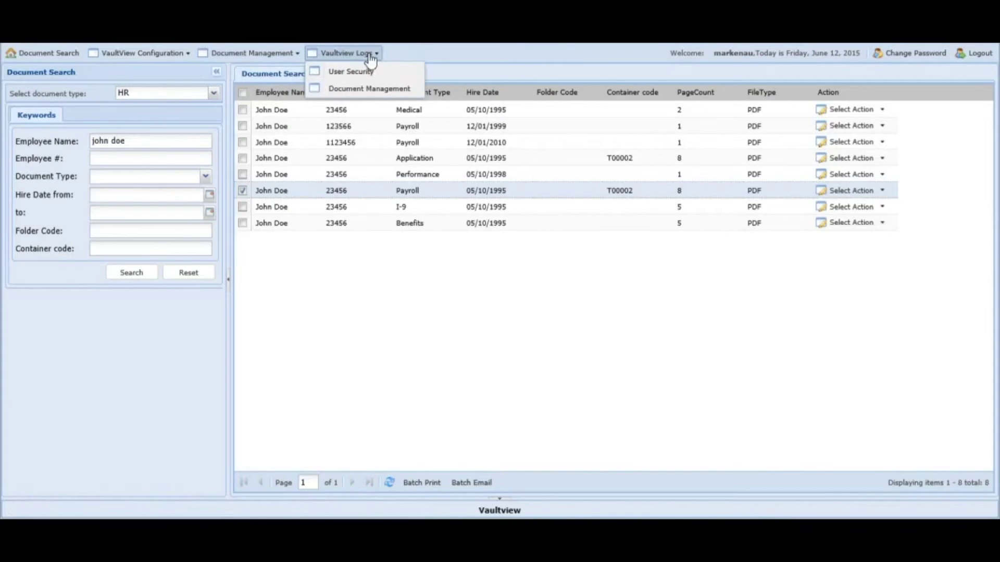